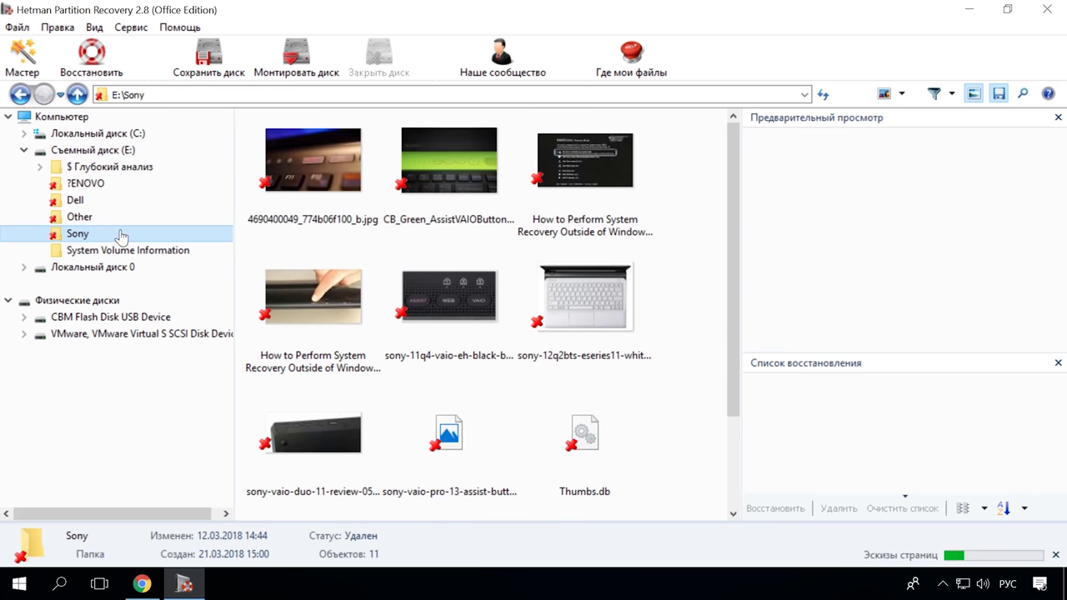
pyautogui.rightClick(434, 187)
pyautogui.click(493, 195)
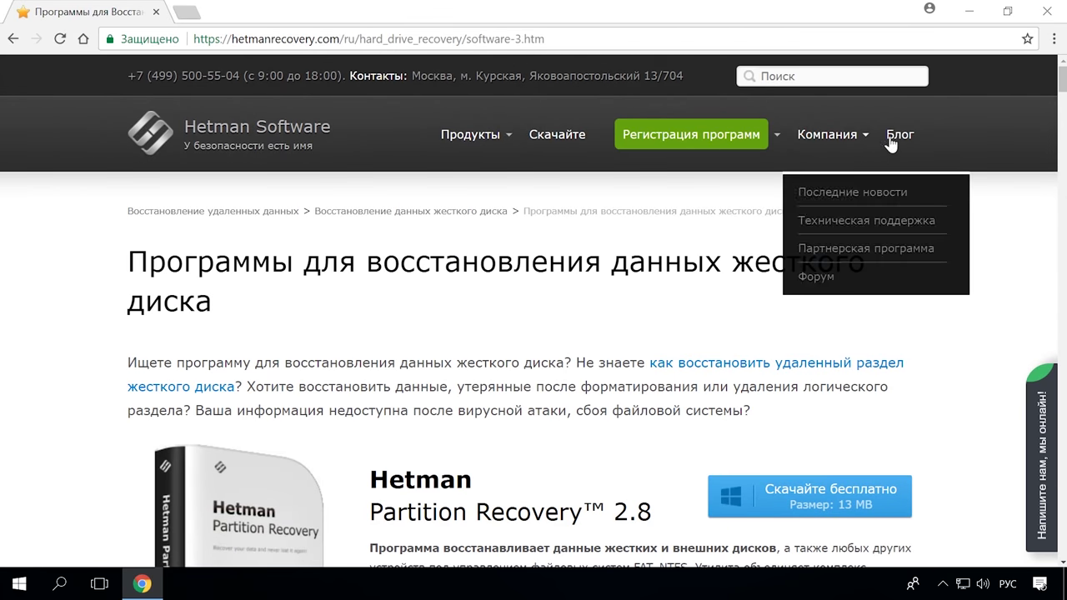
# Step: Go to the site's blog and open the article "Как конвертировать Mac-форматированный диск в диск Windows"
pyautogui.click(900, 134)
pyautogui.scroll(-2, 886, 250)
pyautogui.scroll(-15, 885, 259)
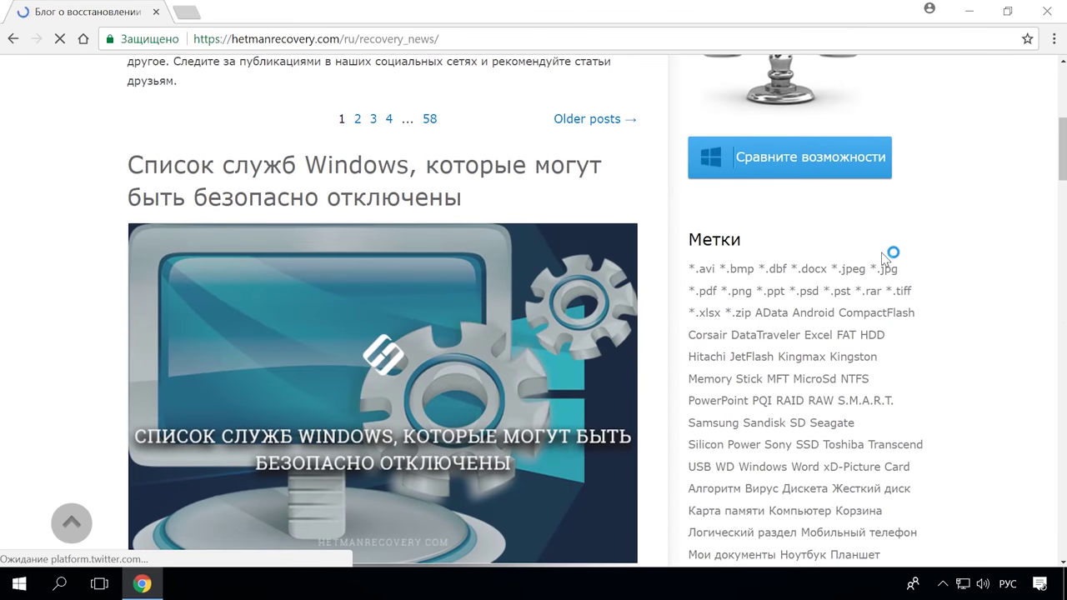
pyautogui.scroll(-15, 885, 261)
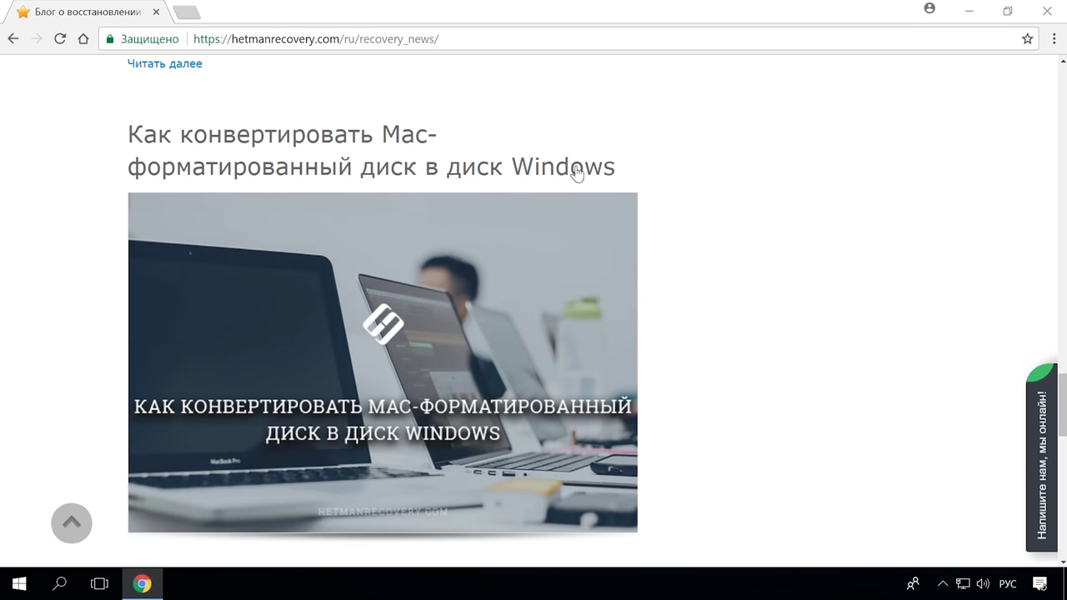
pyautogui.click(580, 178)
# Step: Read the article through to the section on erasing Mac partitions, including EFI, and choose the site's online chat
pyautogui.scroll(-11, 615, 229)
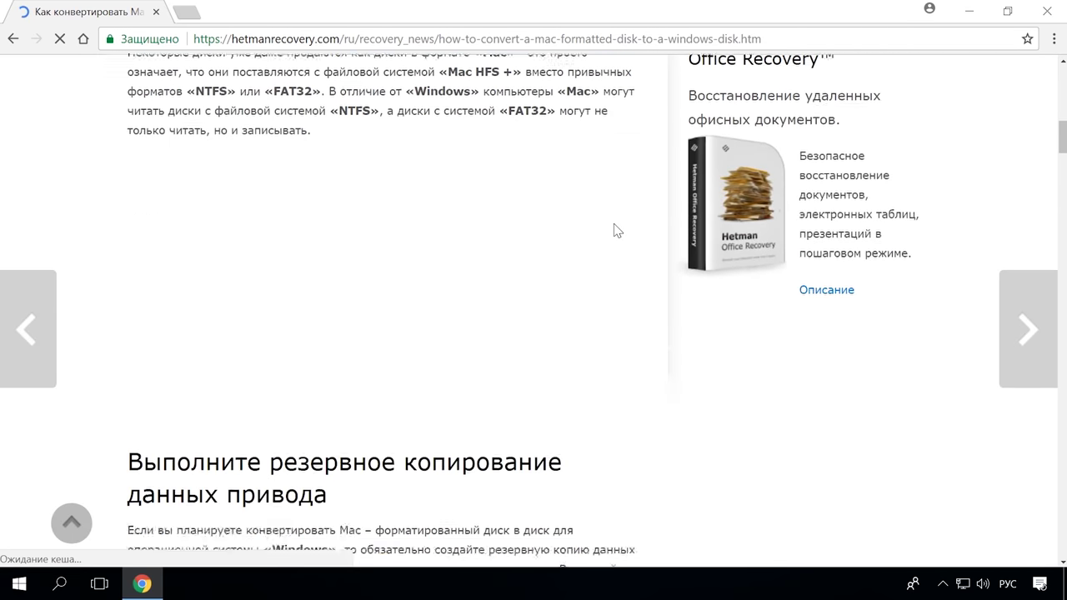
pyautogui.scroll(-17, 617, 231)
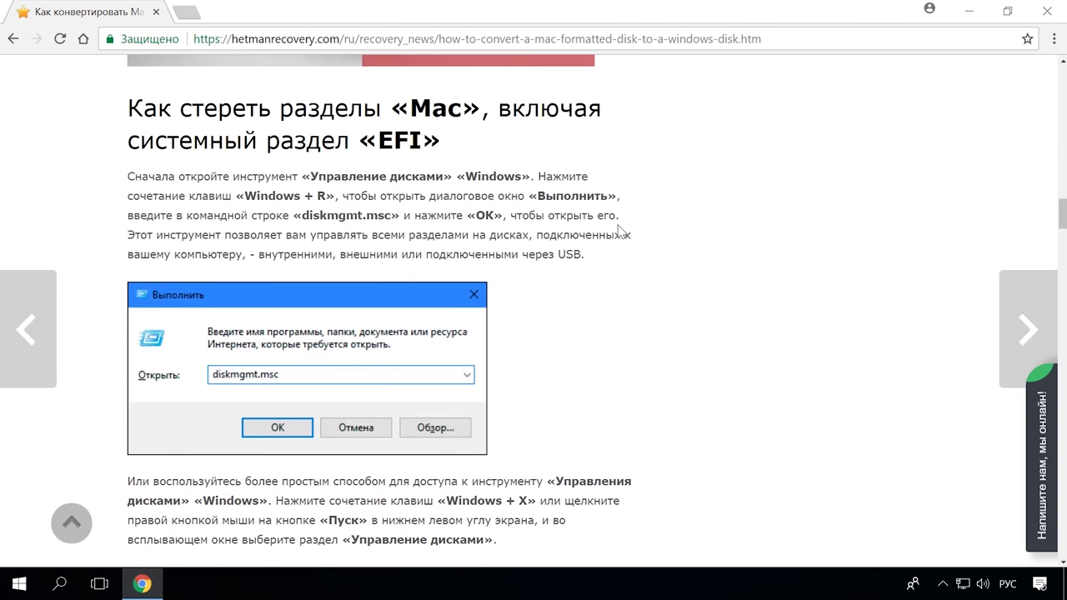
pyautogui.click(1038, 451)
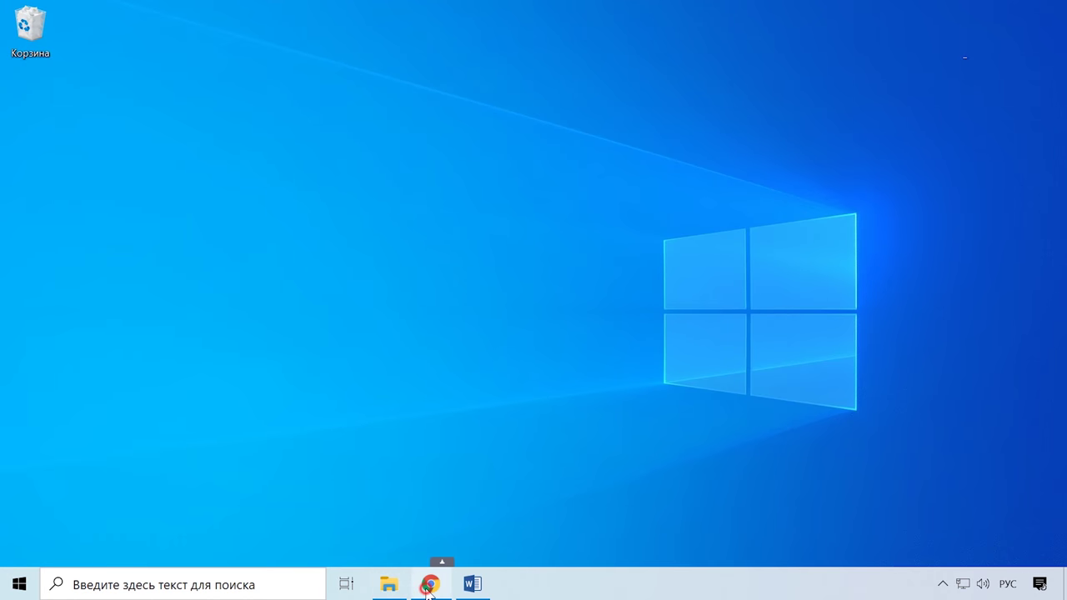
# Step: Switch to Chrome and examine Microsoft's "Скачать Windows 10" page with the May 2019 Update
pyautogui.click(429, 583)
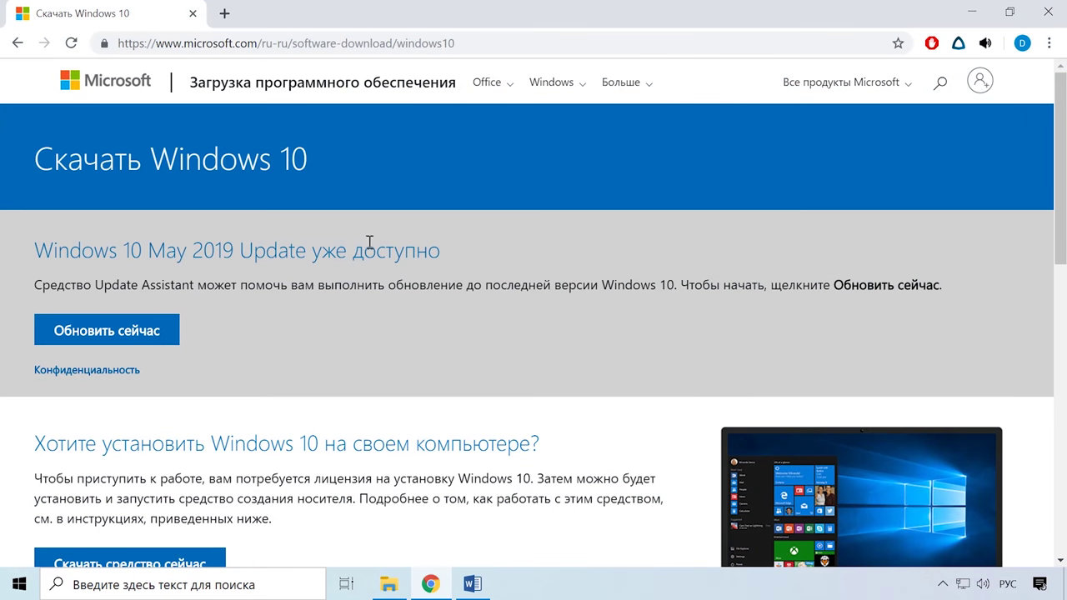
pyautogui.scroll(-1, 112, 250)
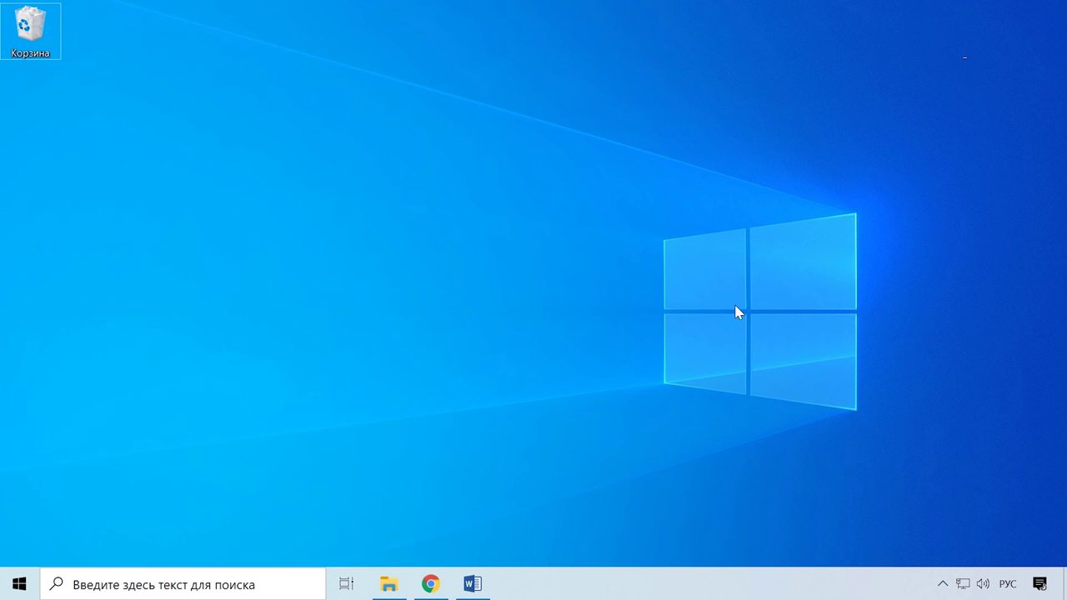
# Step: View the "Этот компьютер" window and the Start menu, putting each one away again
pyautogui.click(403, 583)
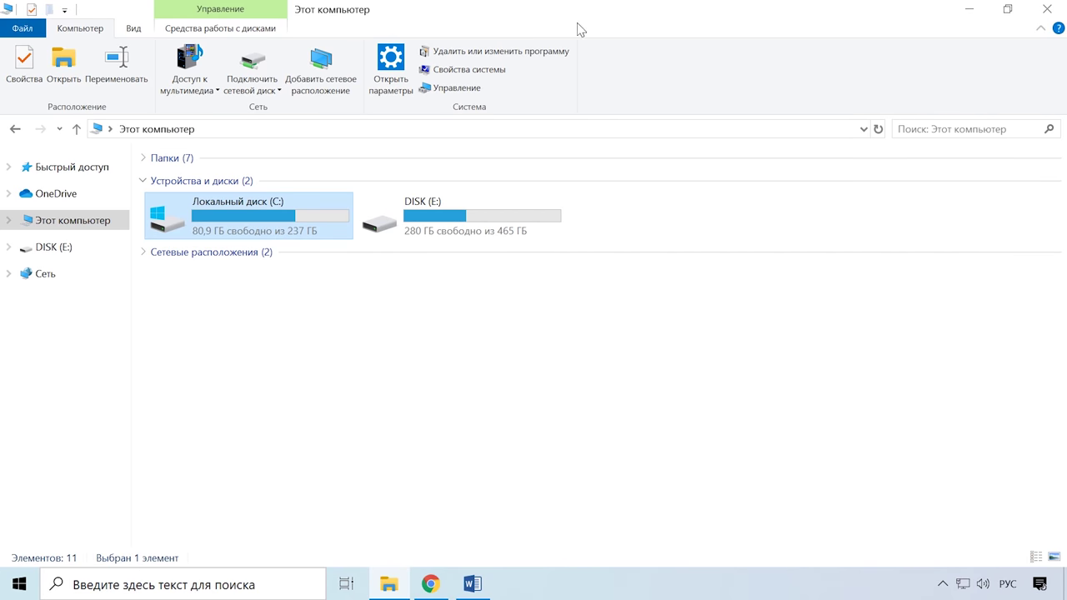
pyautogui.click(973, 10)
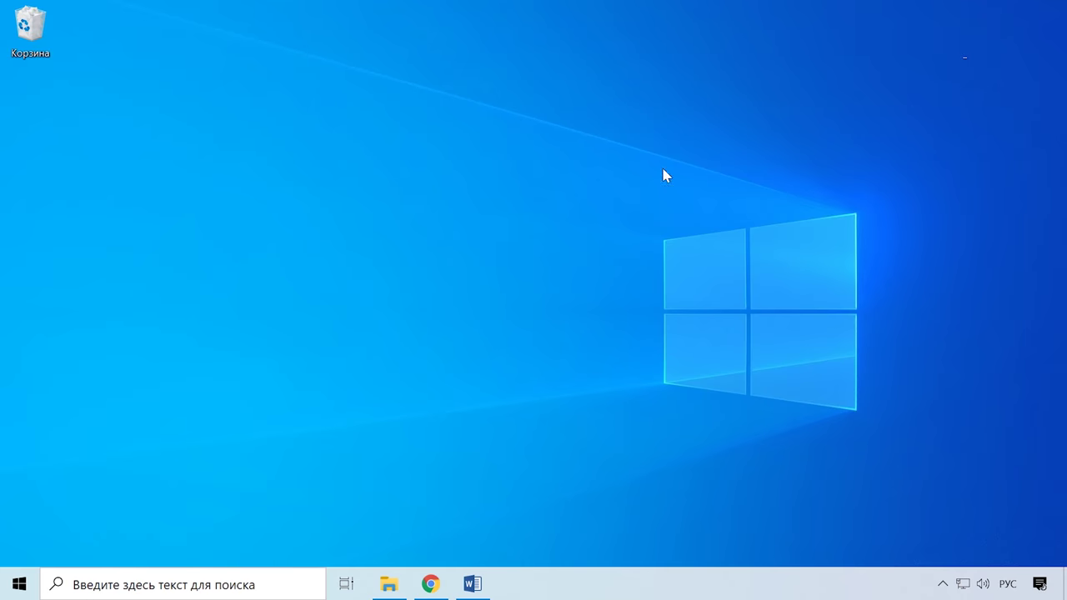
pyautogui.click(19, 583)
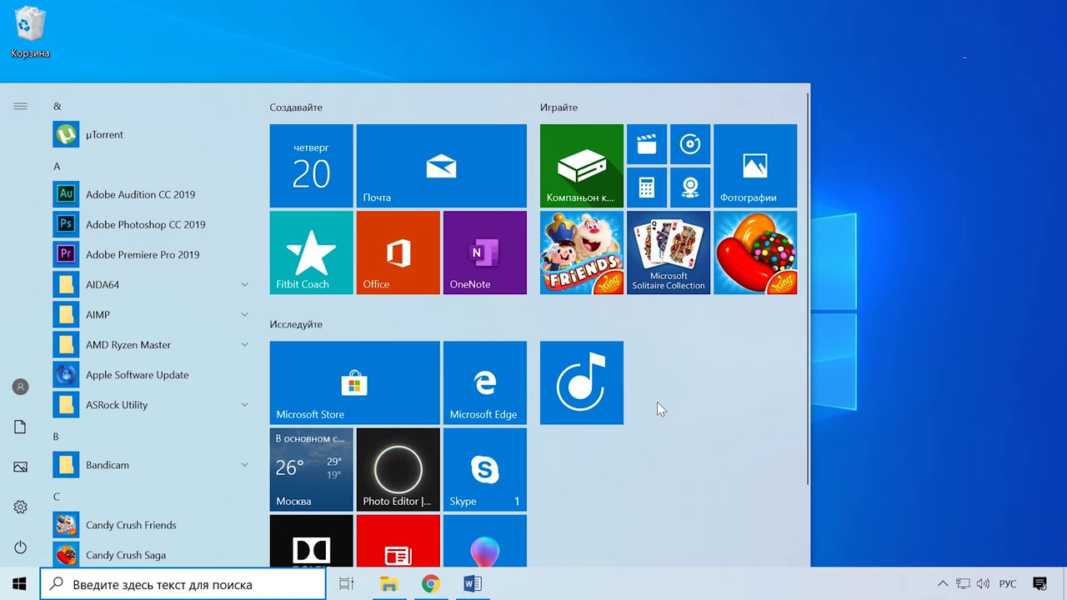
pyautogui.click(871, 338)
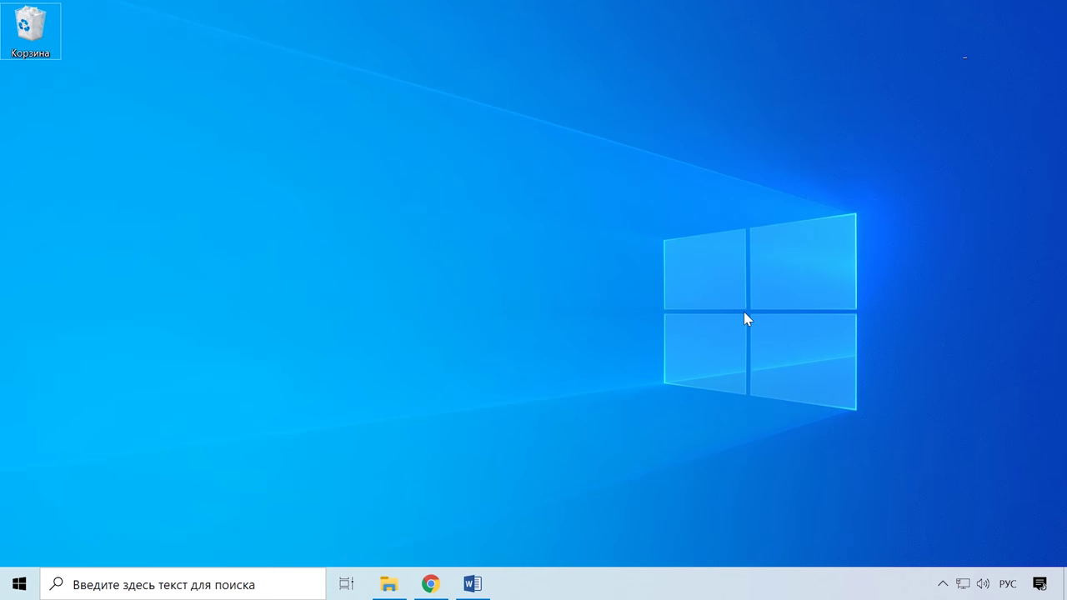
# Step: Set the Windows colour mode to "Темный" in the personalisation settings, close Settings and bring up the Start menu
pyautogui.click(19, 583)
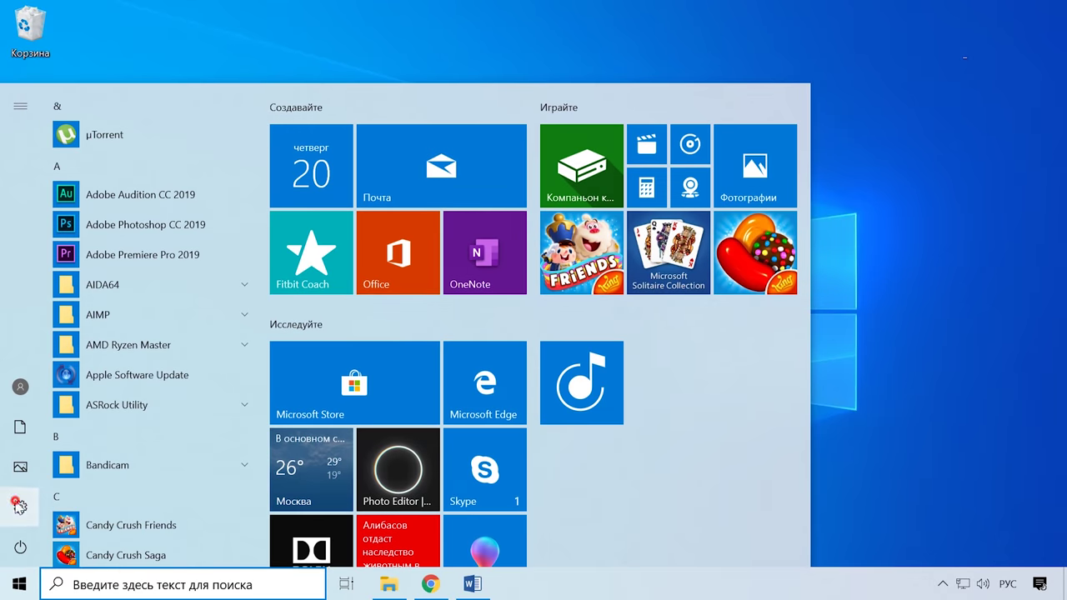
pyautogui.click(19, 505)
pyautogui.click(185, 329)
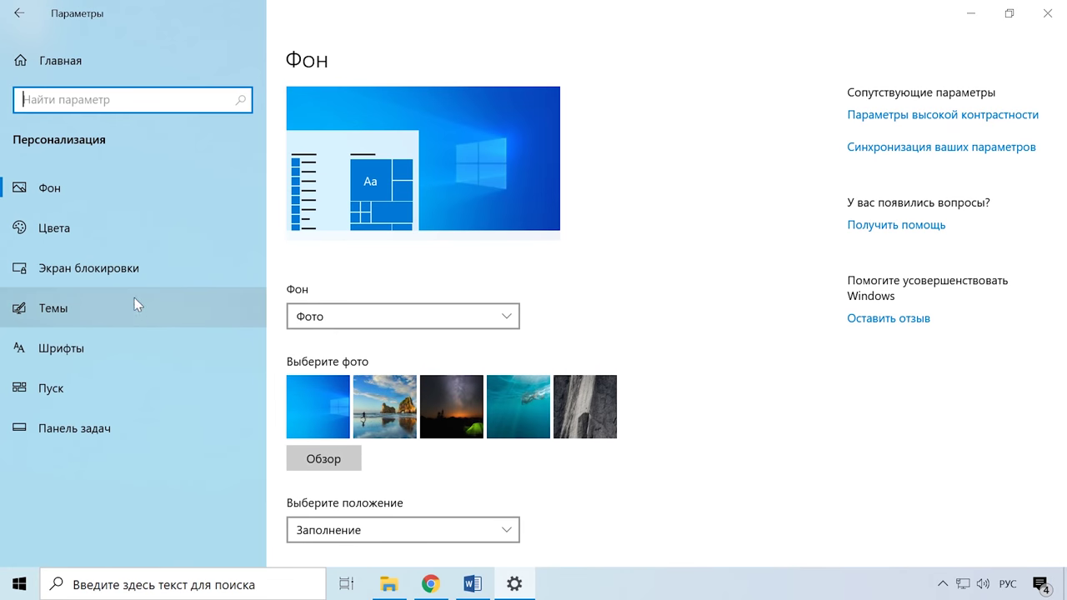
pyautogui.click(69, 229)
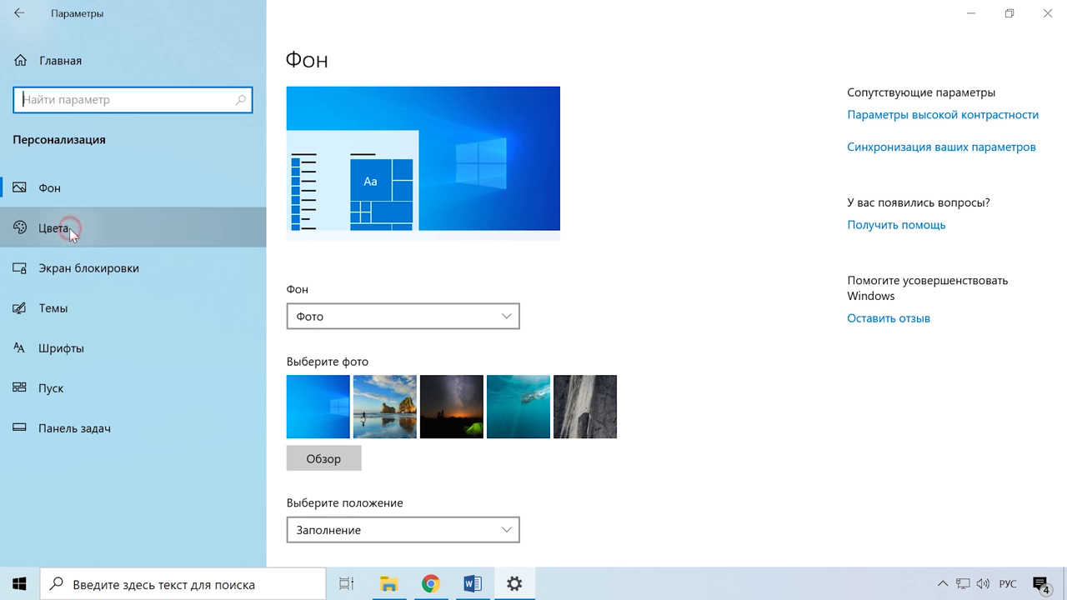
pyautogui.click(411, 320)
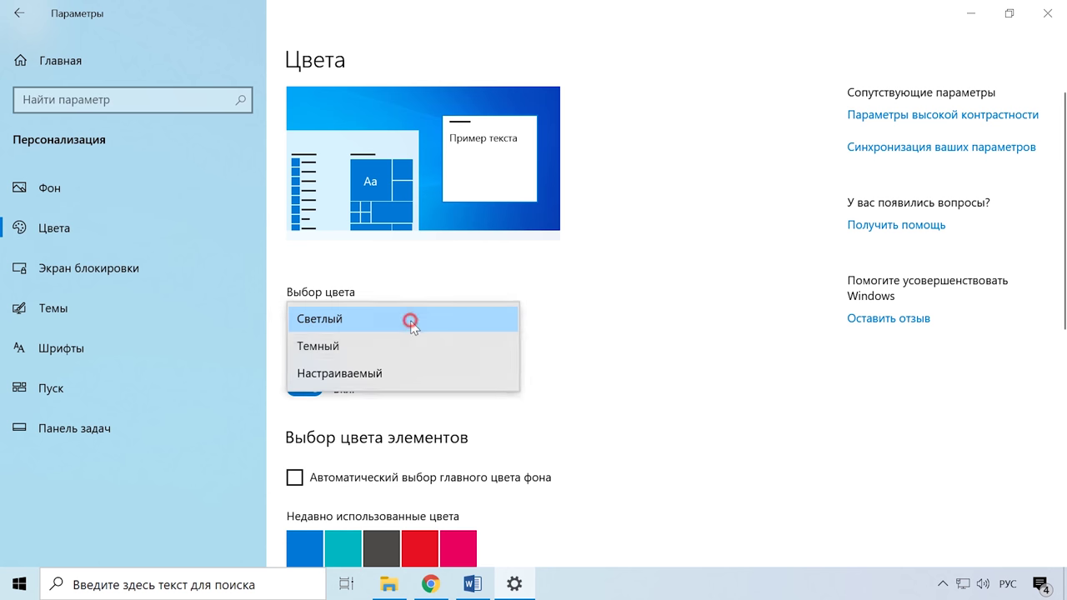
pyautogui.click(373, 346)
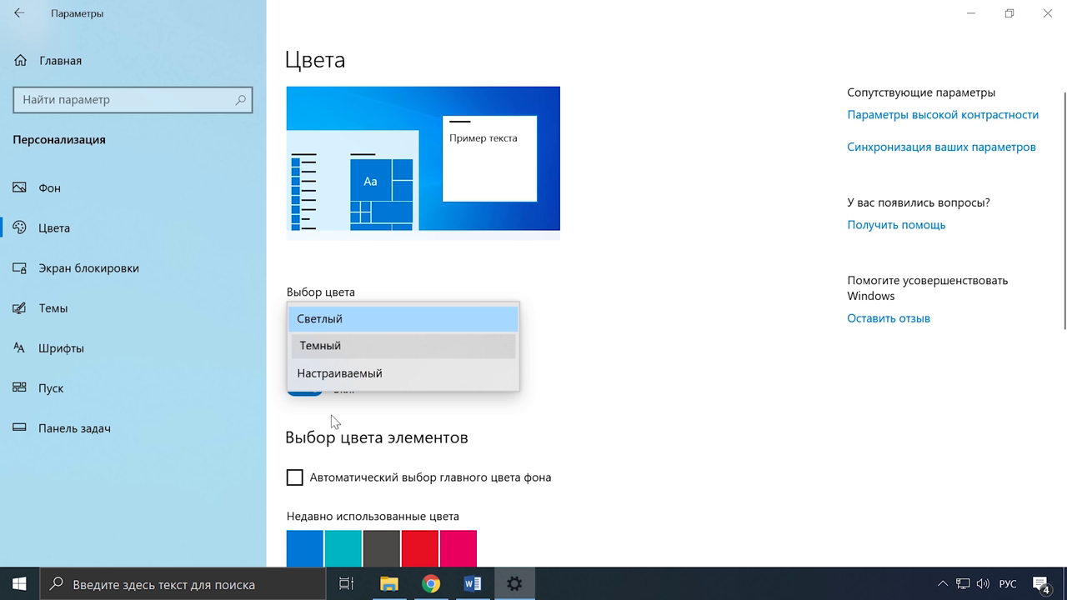
pyautogui.click(1046, 14)
pyautogui.press('super')
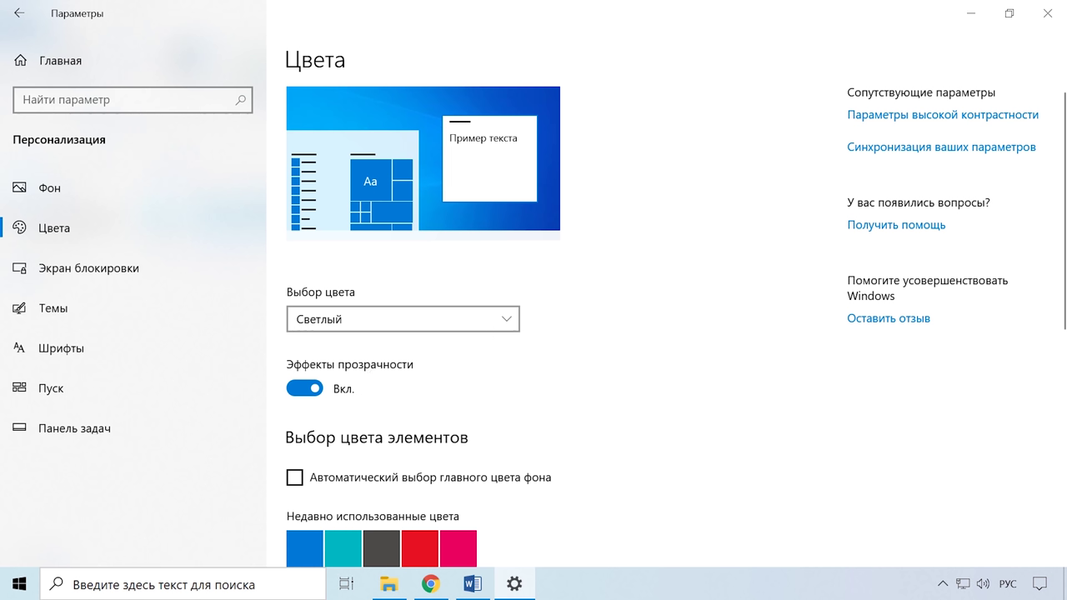
# Step: Close the open personalisation settings windows to return to the desktop
pyautogui.click(1050, 14)
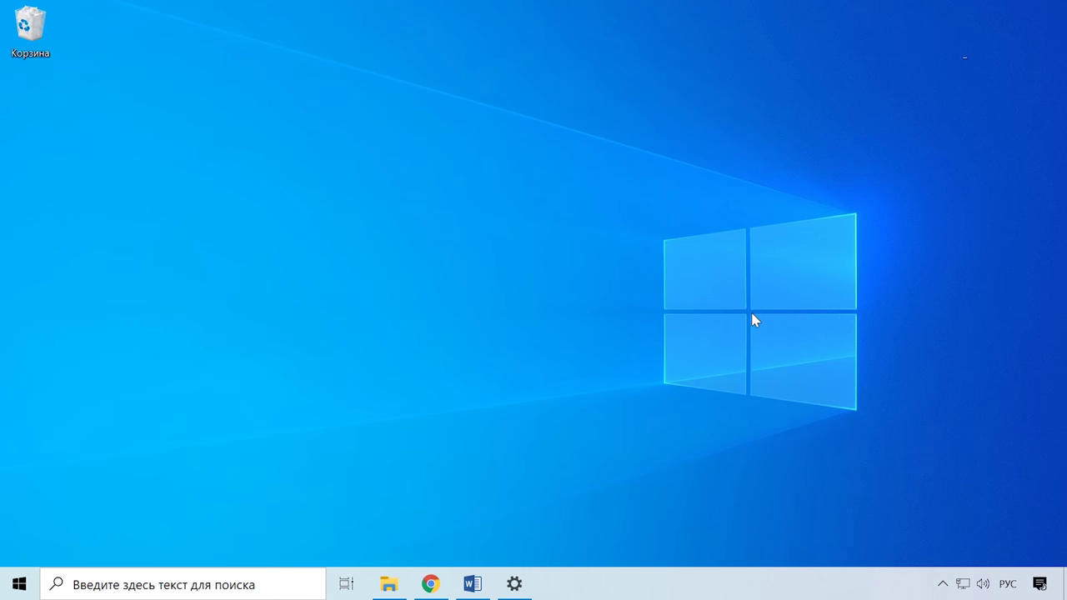
pyautogui.click(514, 586)
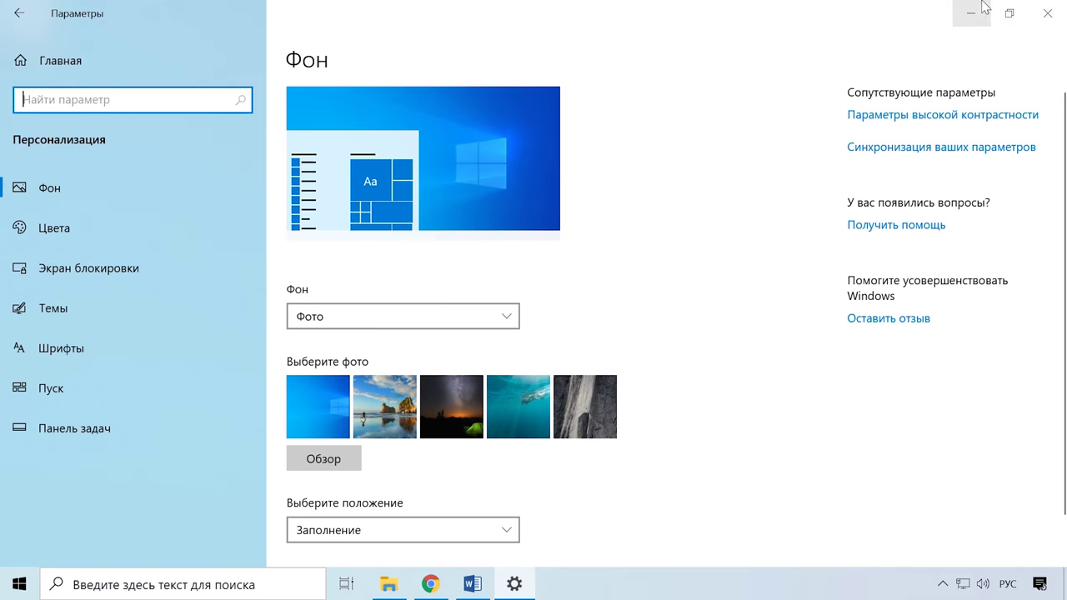
pyautogui.click(1049, 14)
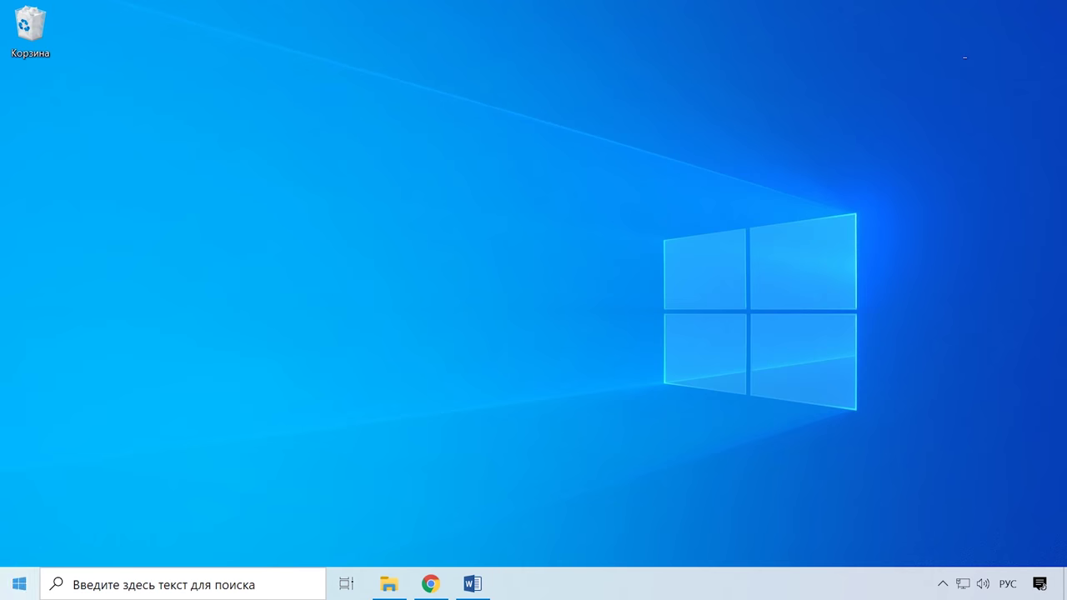
# Step: Open the personalisation colour settings and examine the accent colour palette and the surfaces it can be applied to
pyautogui.click(20, 583)
pyautogui.click(19, 513)
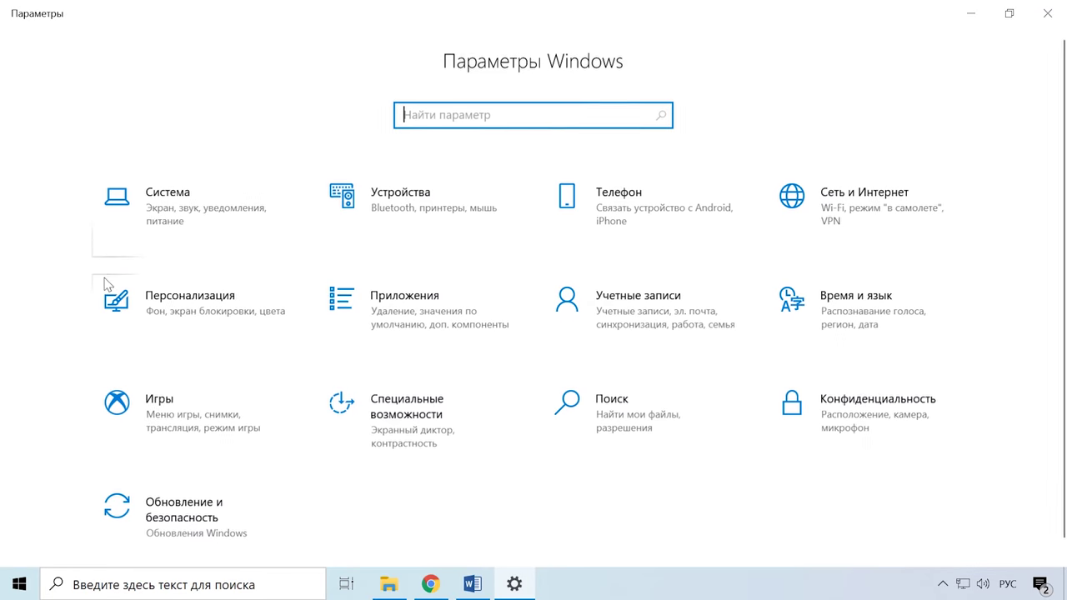
pyautogui.click(114, 306)
pyautogui.click(79, 225)
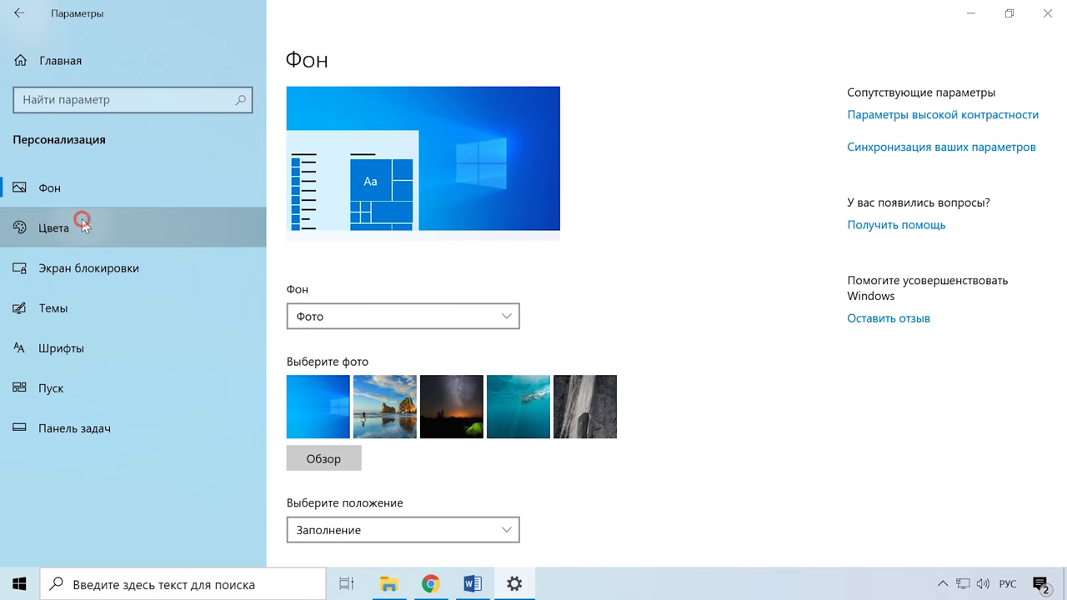
pyautogui.scroll(-5, 464, 448)
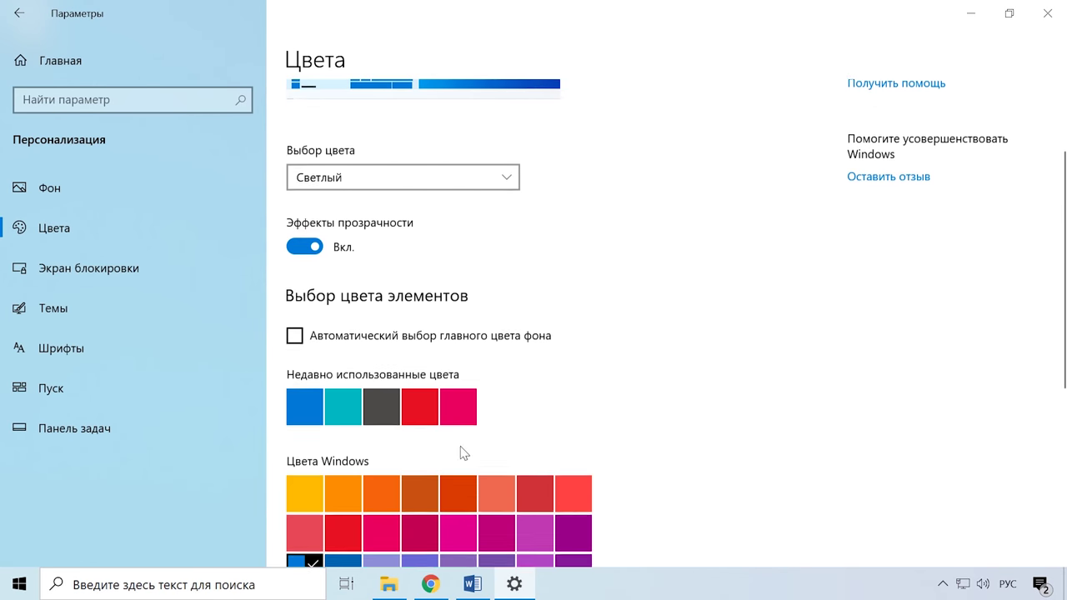
pyautogui.scroll(-2, 456, 437)
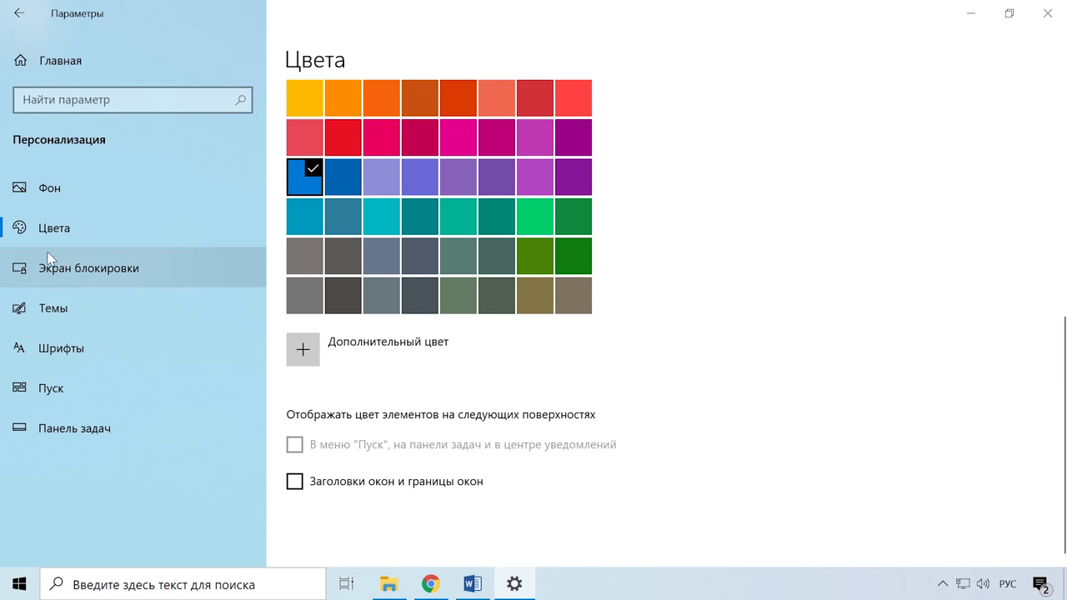
# Step: Reopen the personalisation colour settings from the Start menu and examine the "Выбор цвета" mode choices and the options below them
pyautogui.press('super')
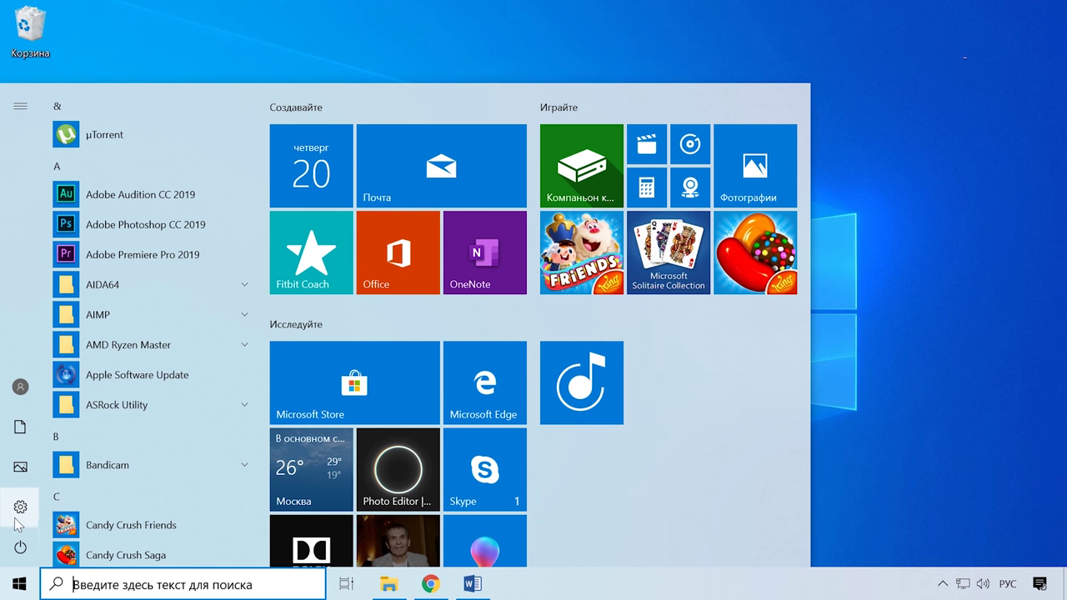
pyautogui.click(20, 509)
pyautogui.click(201, 317)
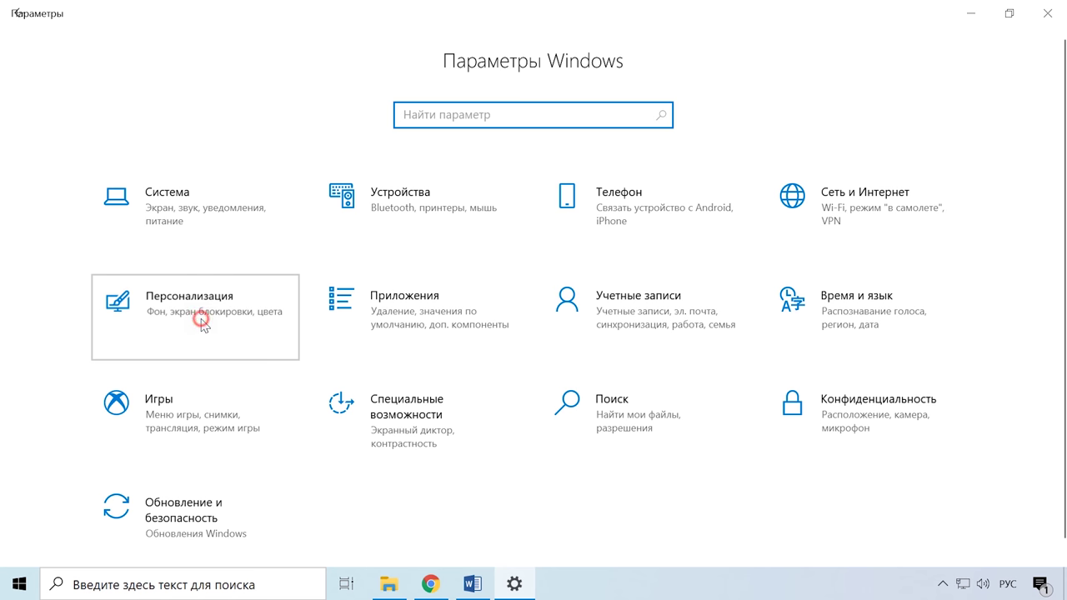
pyautogui.click(95, 231)
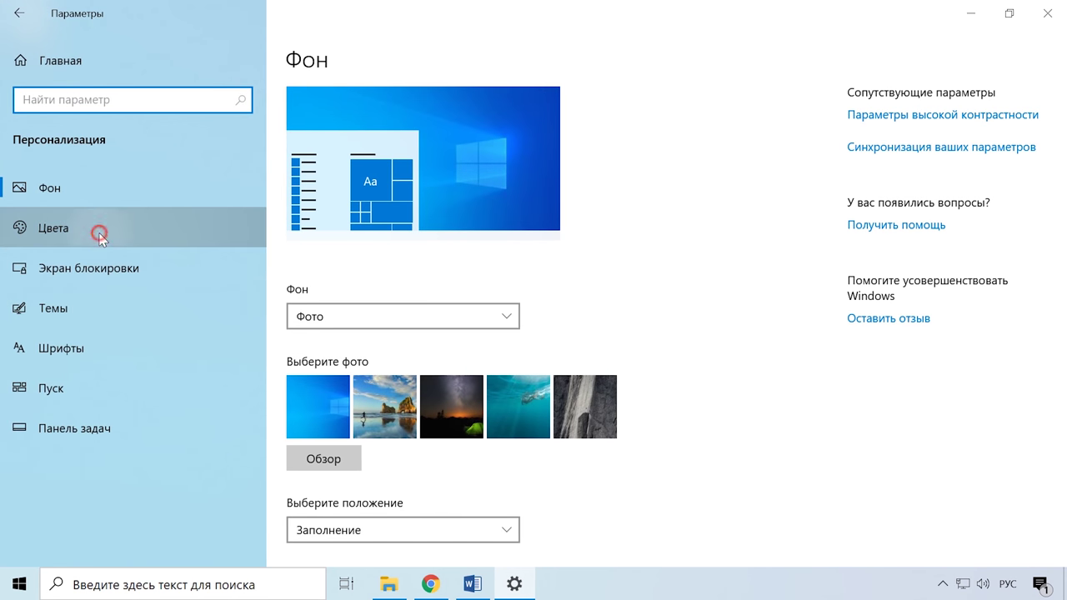
pyautogui.scroll(-2, 372, 377)
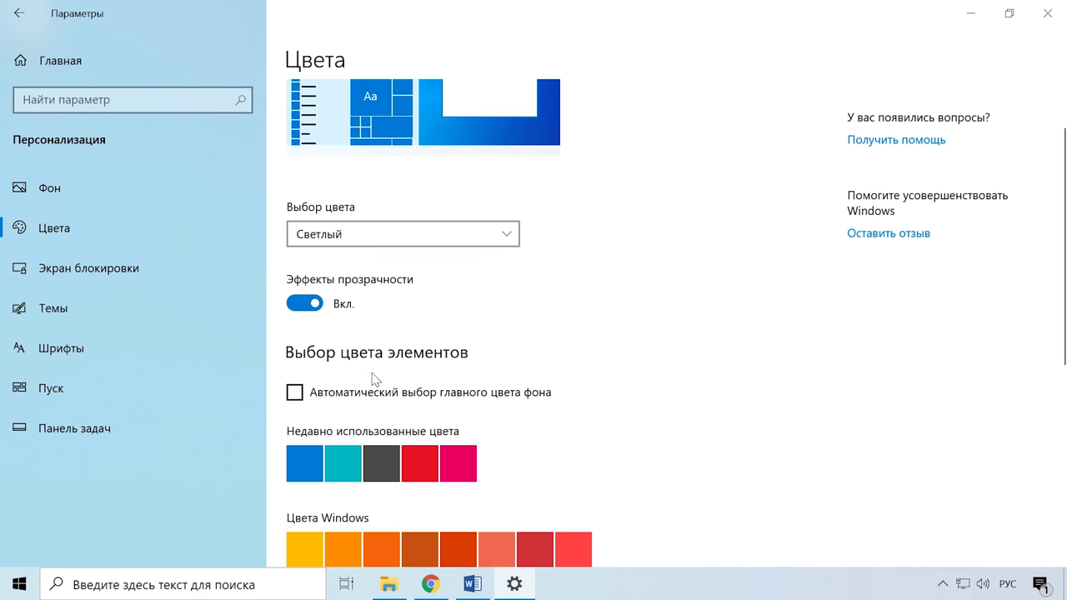
pyautogui.click(492, 236)
pyautogui.click(498, 242)
pyautogui.scroll(-10, 538, 339)
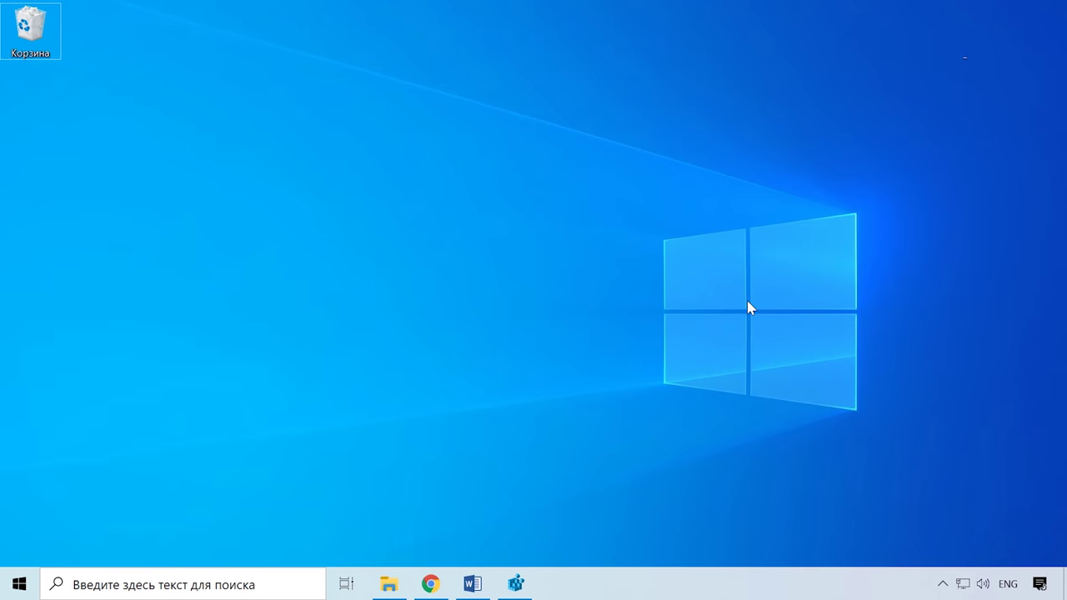
# Step: Open the "Память устройства" page in the system settings and examine how storage on local disk C is used
pyautogui.click(22, 586)
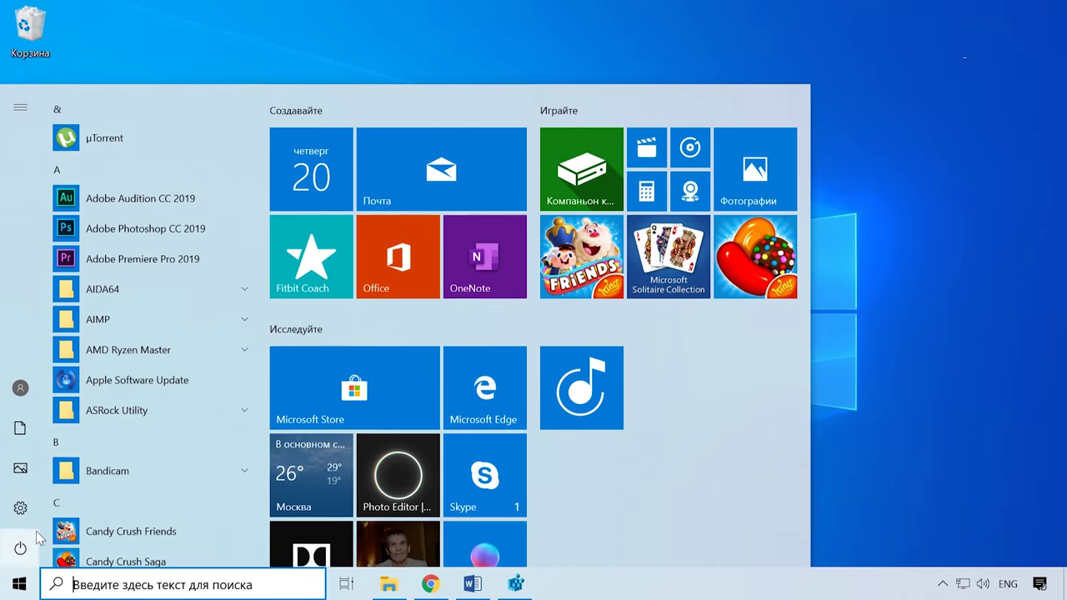
pyautogui.click(15, 509)
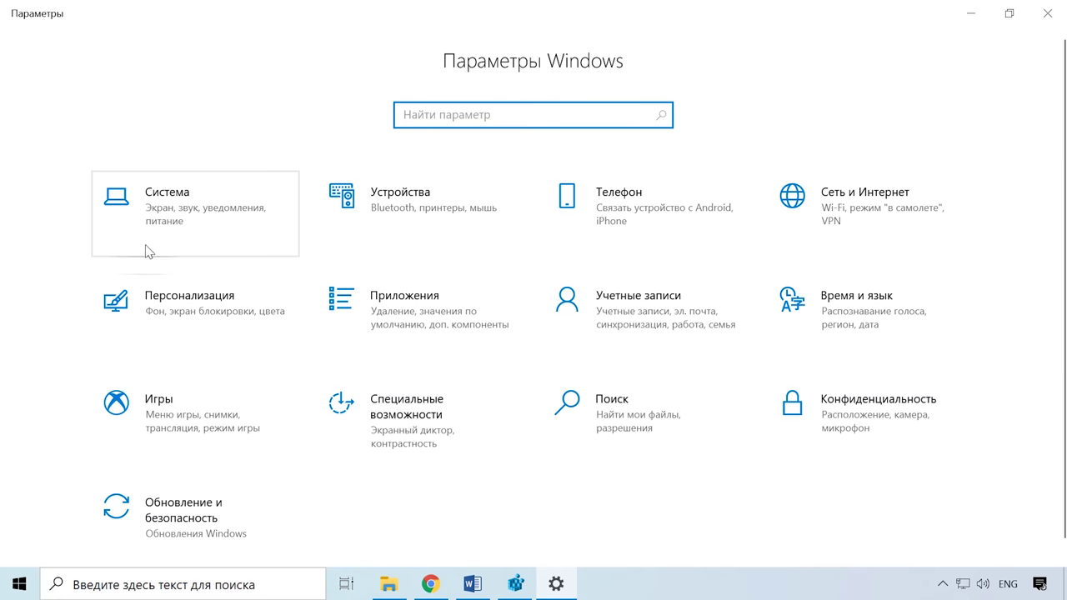
pyautogui.click(184, 214)
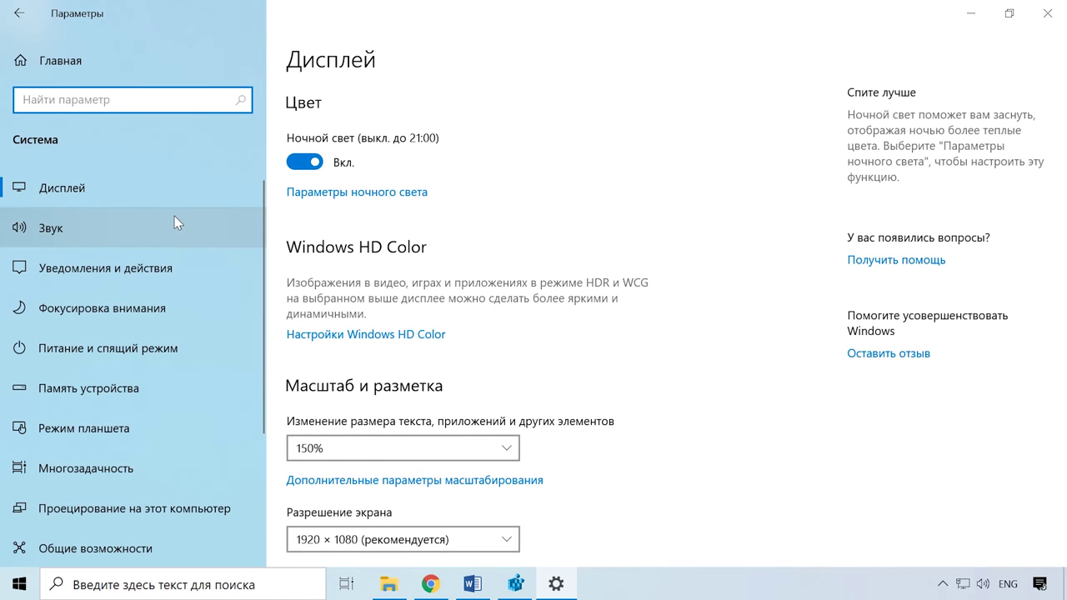
pyautogui.click(125, 393)
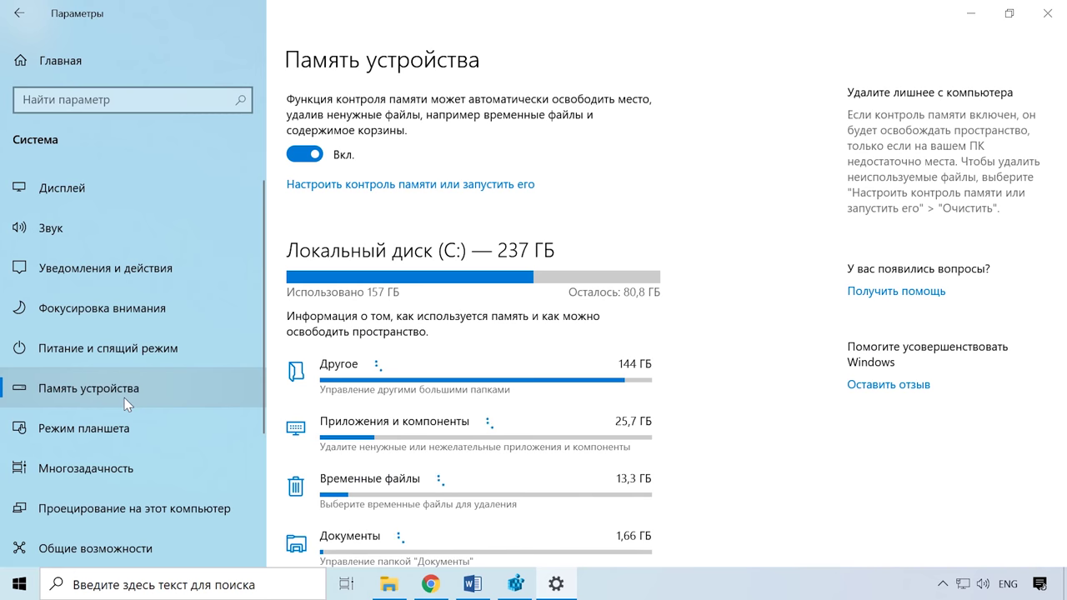
pyautogui.scroll(-2, 428, 442)
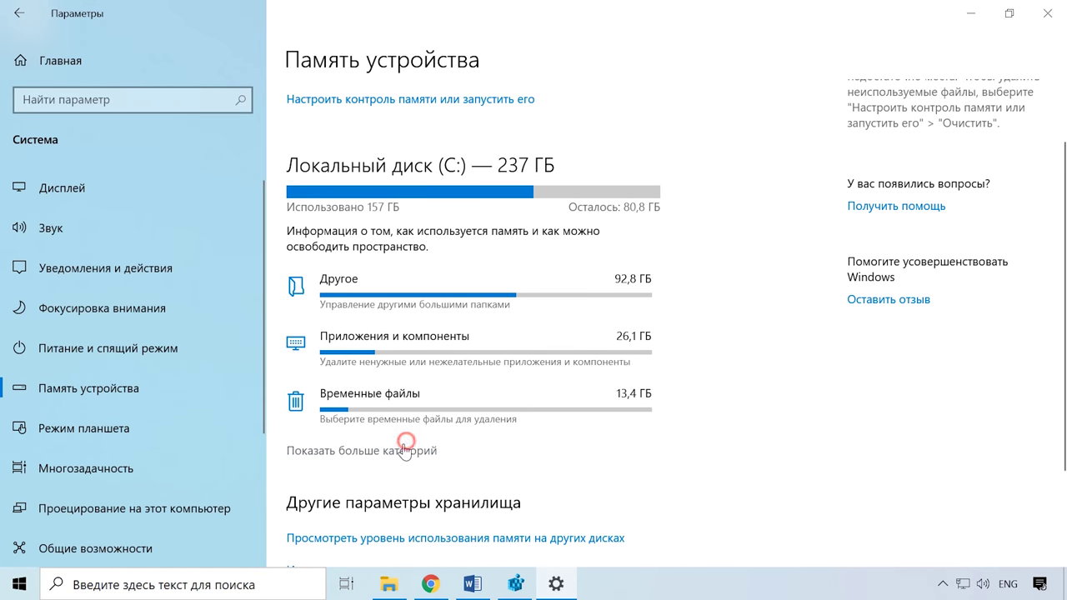
# Step: Open the "Системные и зарезервированные" category of local disk C and examine its breakdown
pyautogui.scroll(2, 403, 497)
pyautogui.click(480, 488)
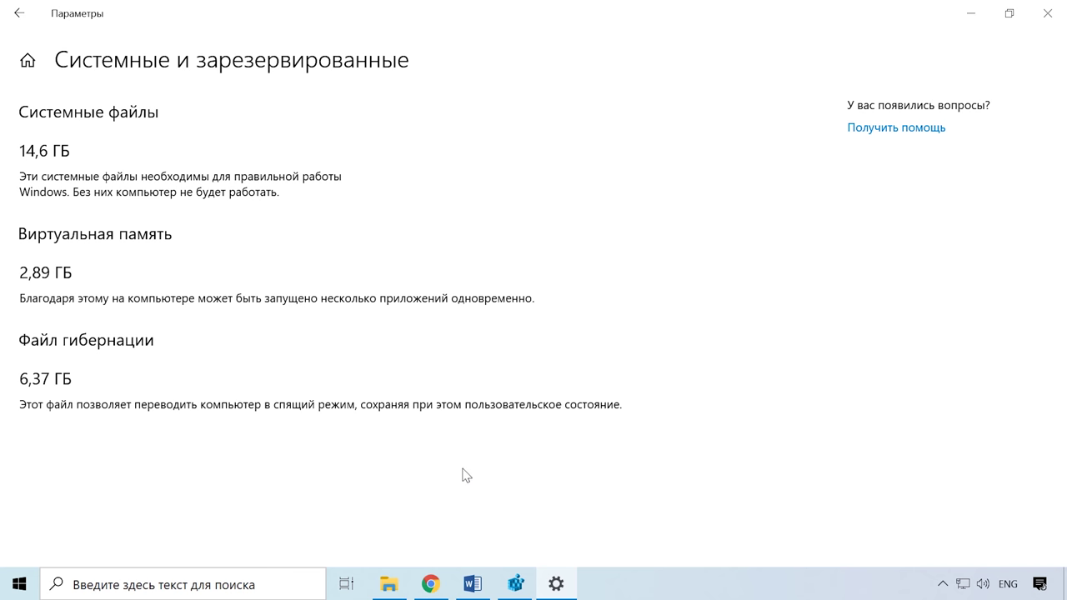
# Step: Show the desktop and run regedit to open the Registry Editor at HKEY_LOCAL_MACHINE\SOFTWARE\Microsoft\Windows\CurrentVersion\ReserveManager
pyautogui.press('super+d')
pyautogui.press('super+r')
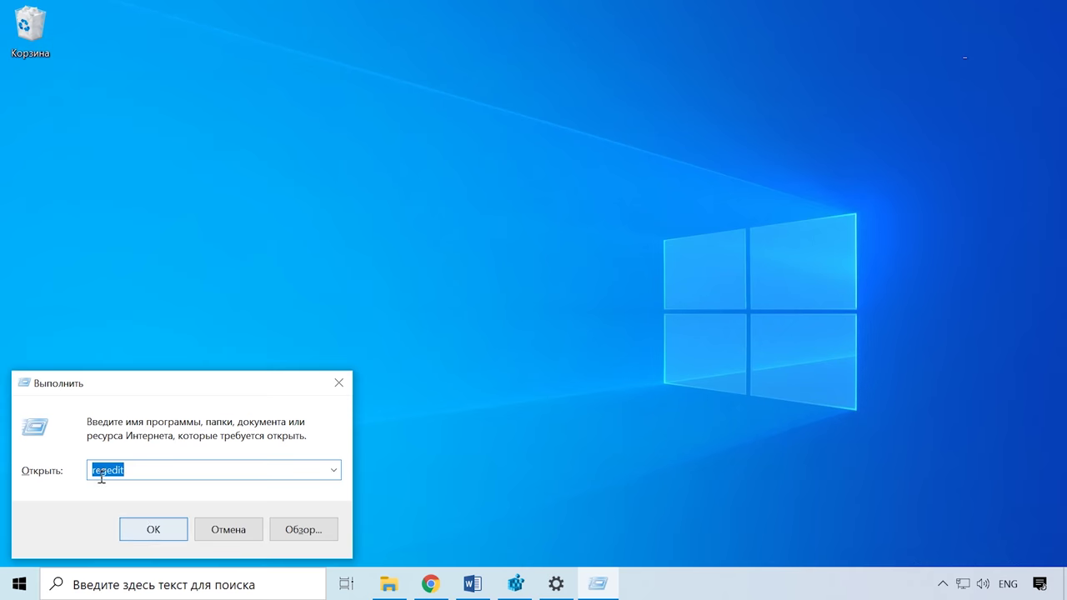
pyautogui.click(156, 531)
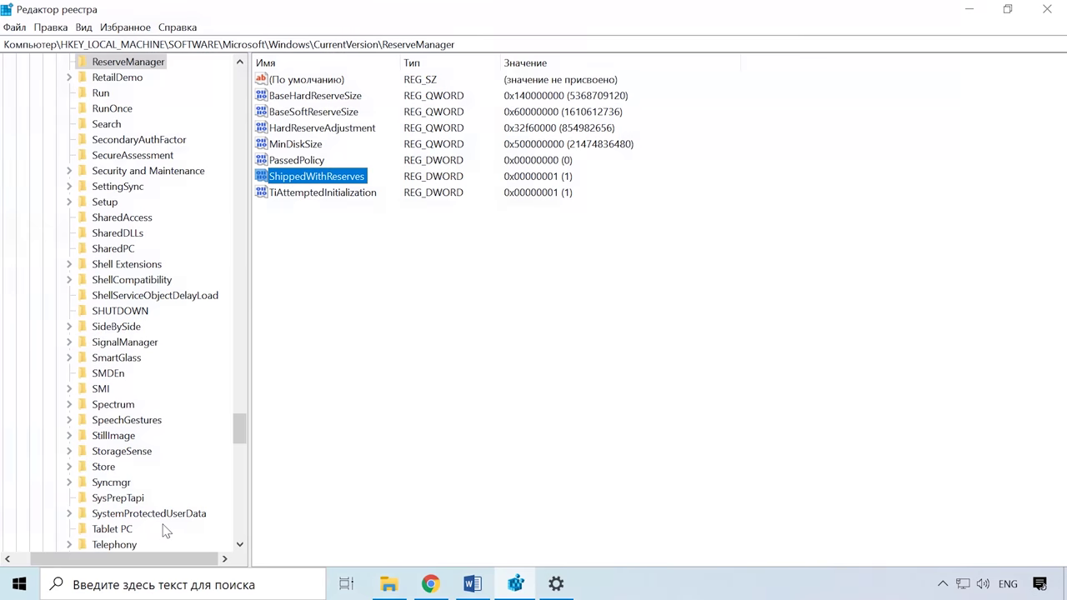
pyautogui.click(489, 43)
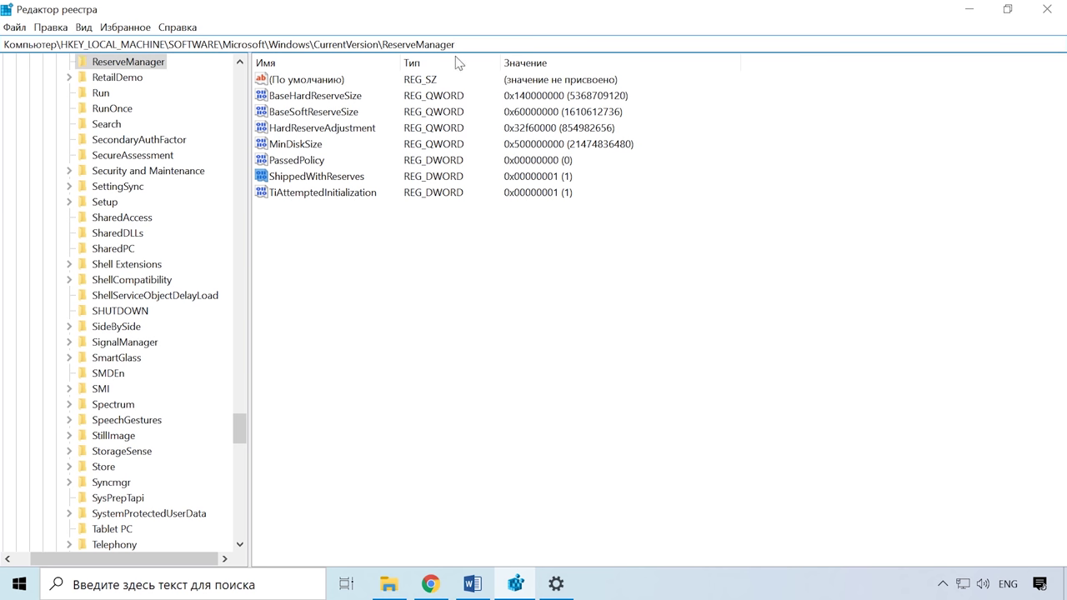
# Step: Set the ShippedWithReserves DWORD value in the ReserveManager key to 0 and close the Registry Editor
pyautogui.doubleClick(303, 177)
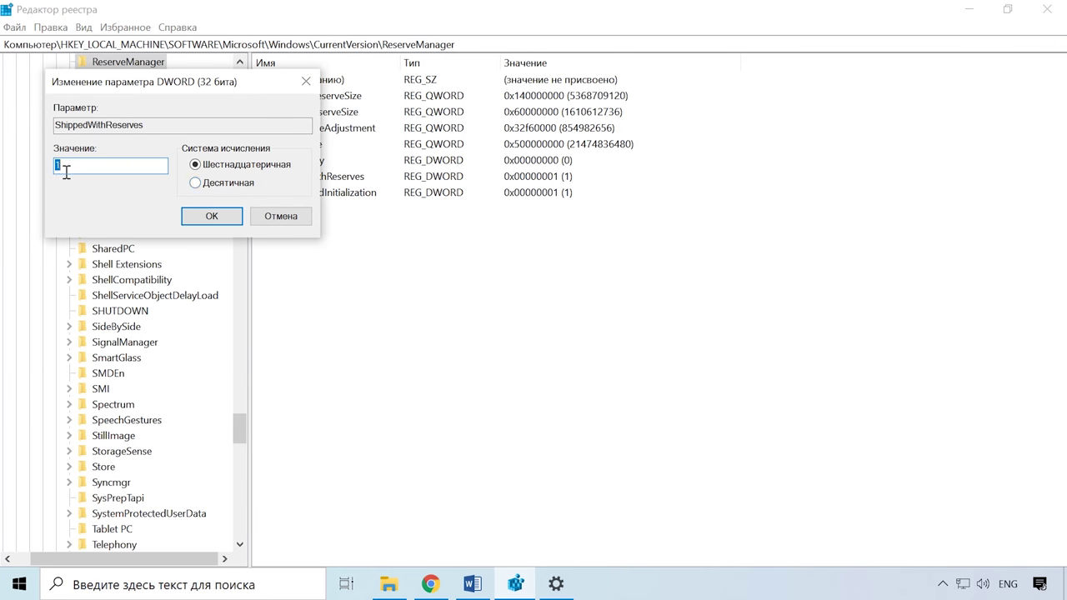
pyautogui.click(202, 216)
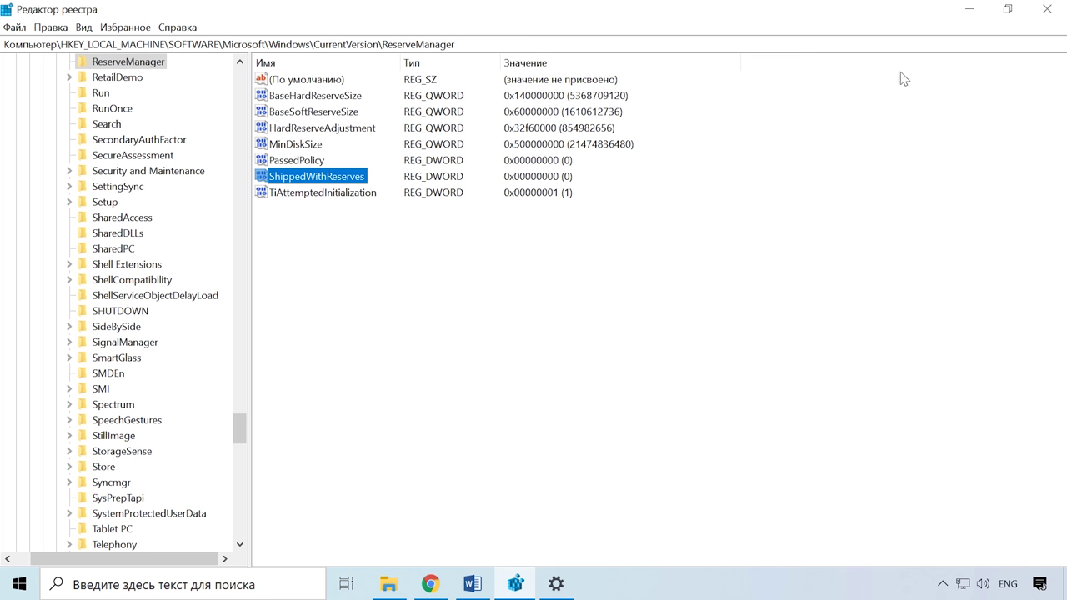
pyautogui.click(1047, 10)
# Step: Return to the "Память устройства" settings and open "Системные и зарезервированные" again to check the reserved storage section
pyautogui.click(10, 583)
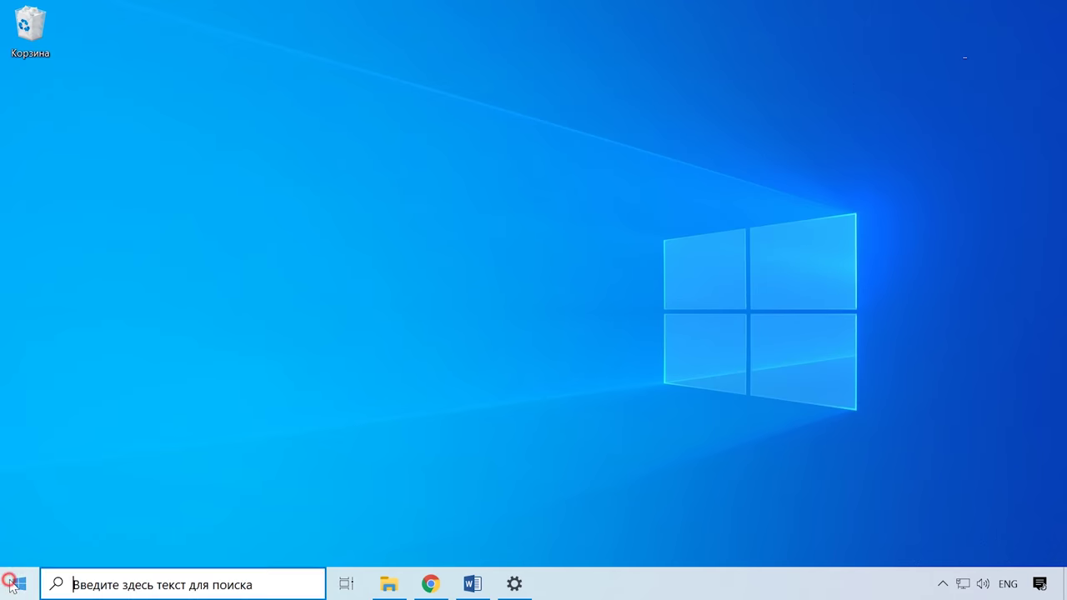
pyautogui.click(19, 545)
pyautogui.click(514, 584)
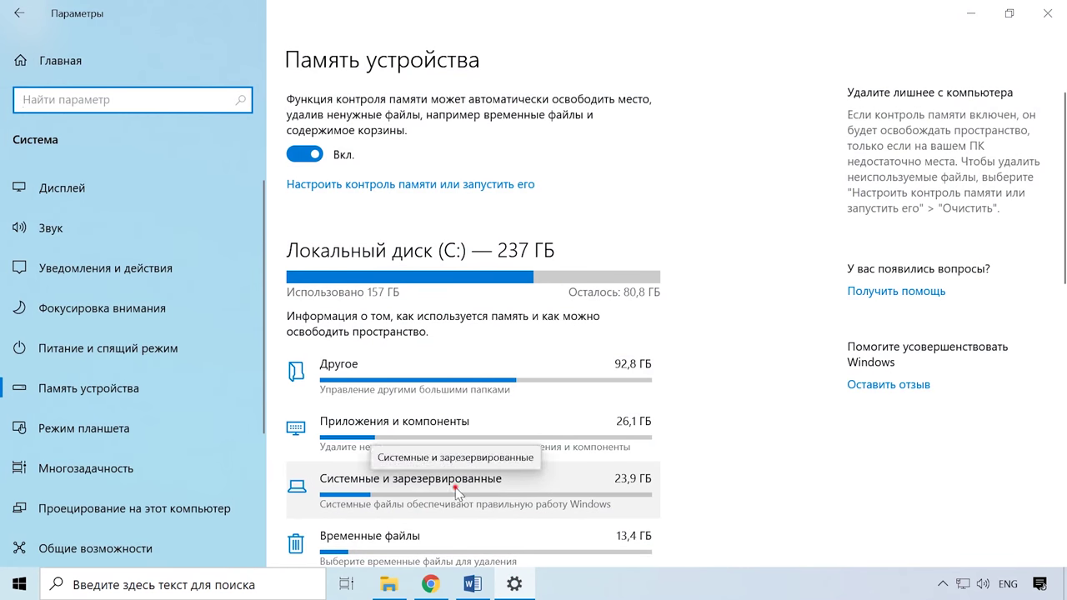
pyautogui.click(456, 494)
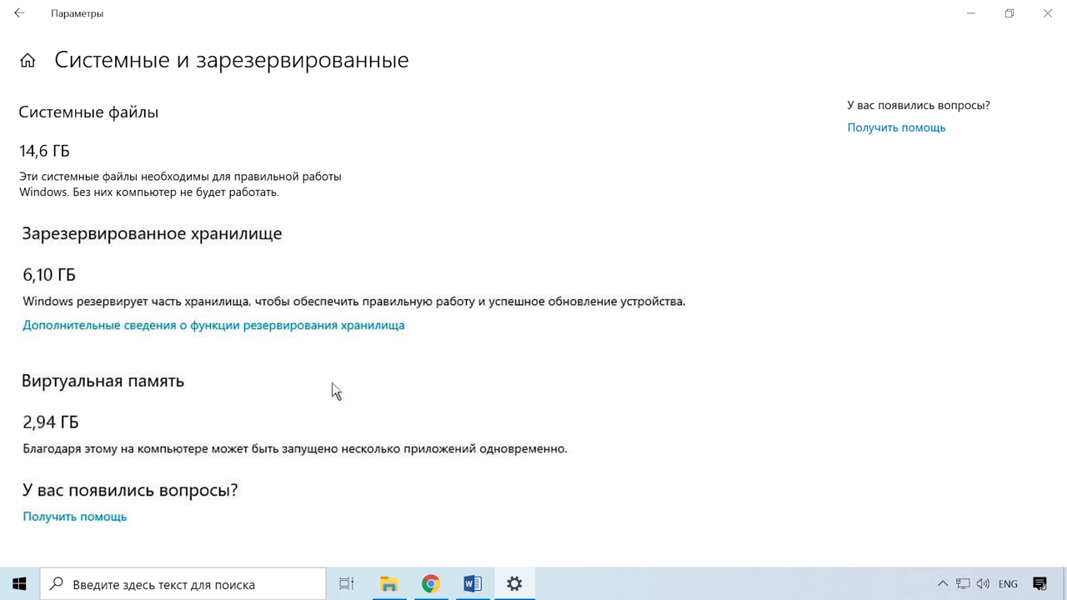